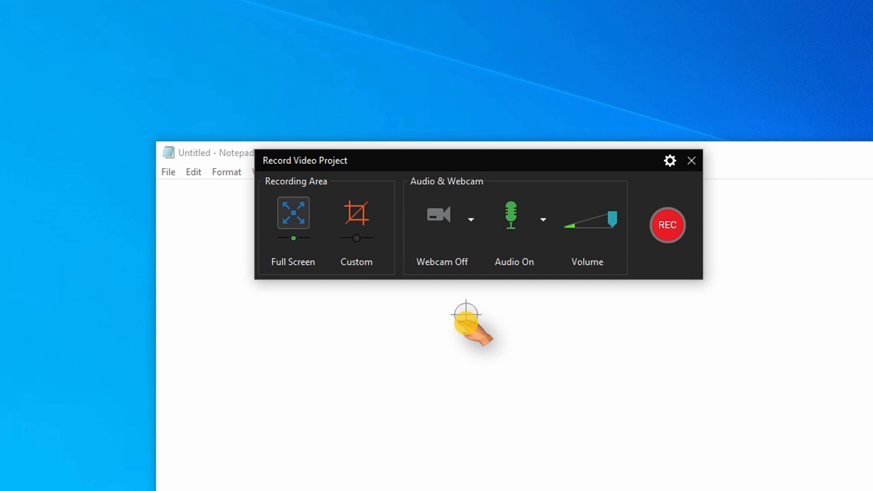
# Switch the recording area to Custom and move the recorder window up, clear of the Notepad window.
pyautogui.click(360, 226)
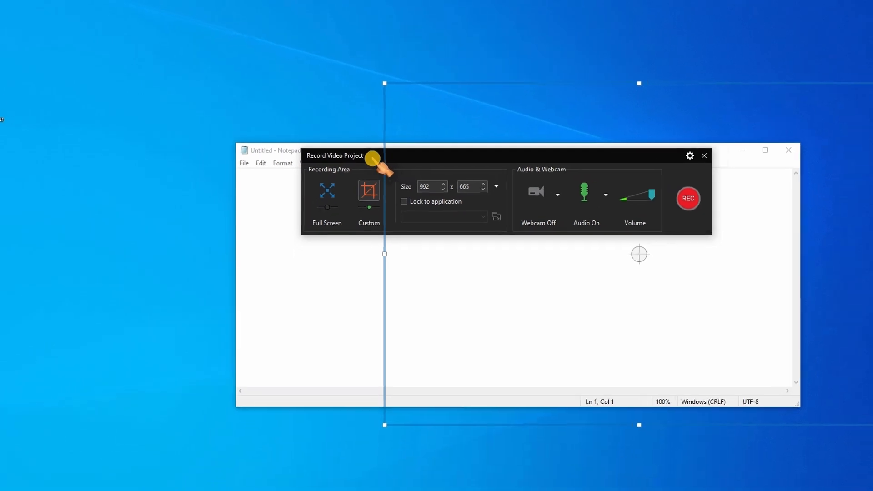
pyautogui.moveTo(373, 160); pyautogui.dragTo(168, 3)
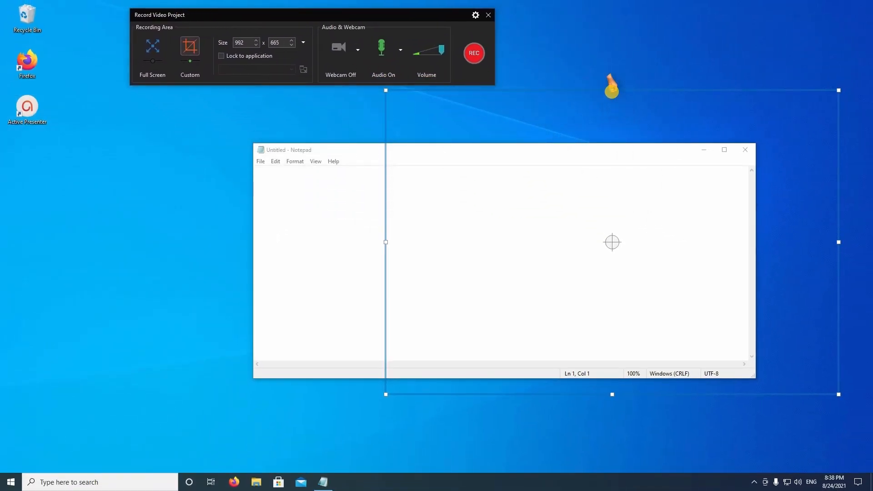
# Reposition and resize the capture frame freehand over Notepad, reducing it to about 969 x 201.
pyautogui.moveTo(612, 91); pyautogui.dragTo(612, 140)
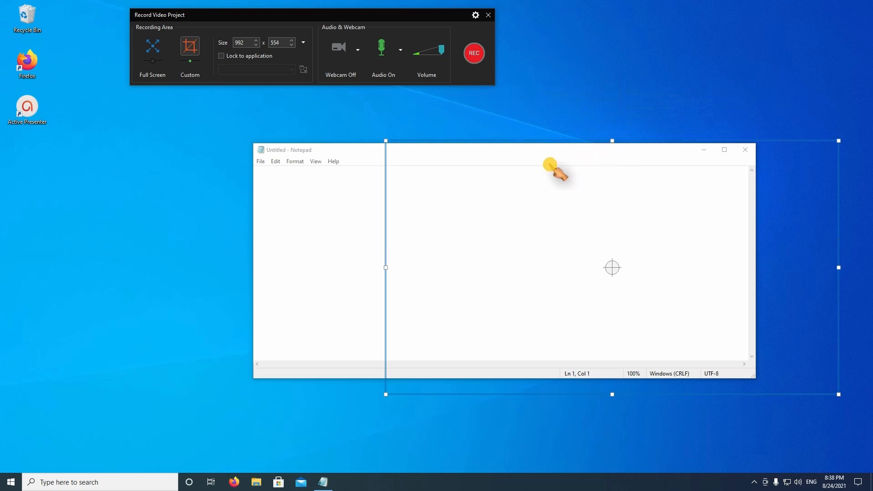
pyautogui.moveTo(844, 145); pyautogui.dragTo(659, 135)
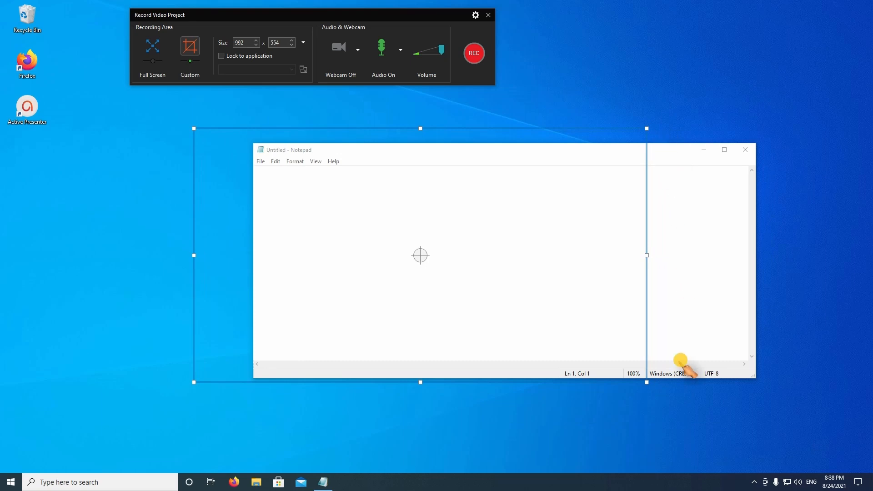
pyautogui.moveTo(648, 385); pyautogui.dragTo(600, 317)
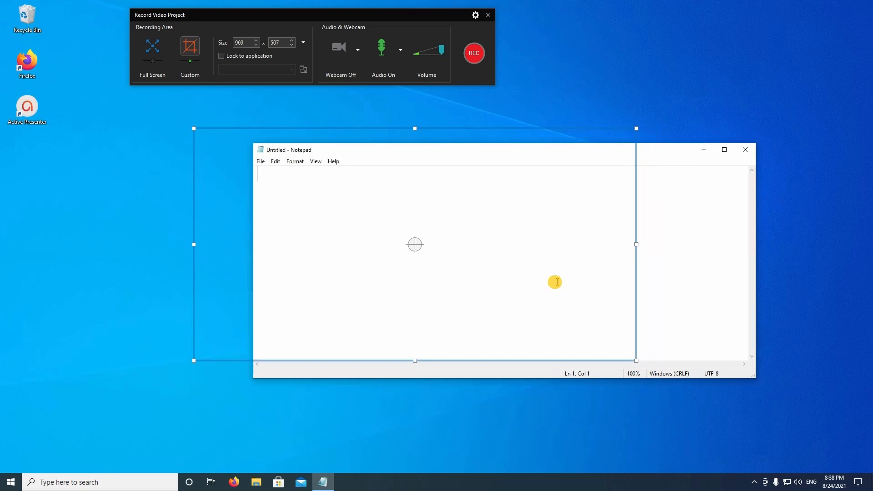
pyautogui.click(548, 131)
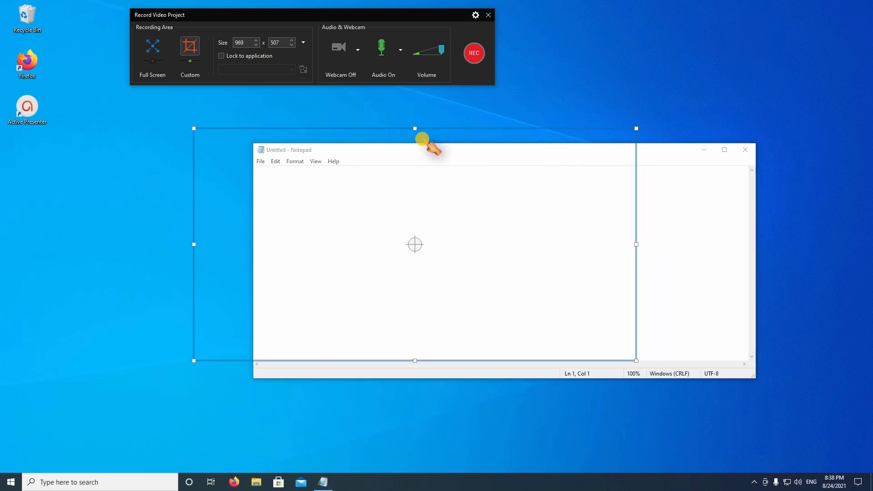
pyautogui.moveTo(415, 129); pyautogui.dragTo(420, 267)
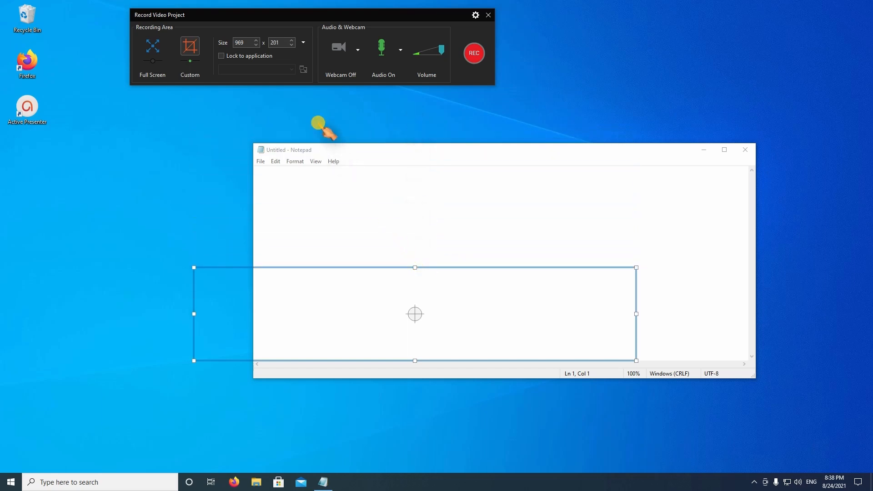
# Set the recording area size to 800 x 600 and move the frame over the Notepad window.
pyautogui.doubleClick(247, 43)
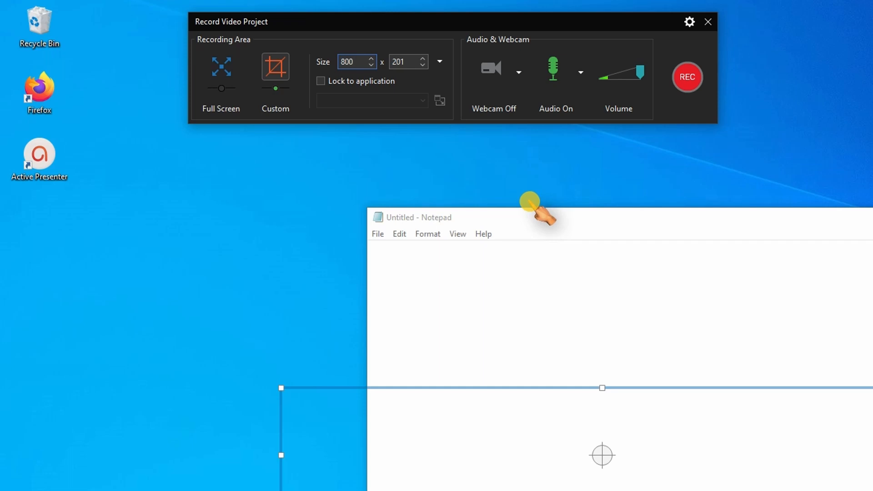
pyautogui.press('Tab')
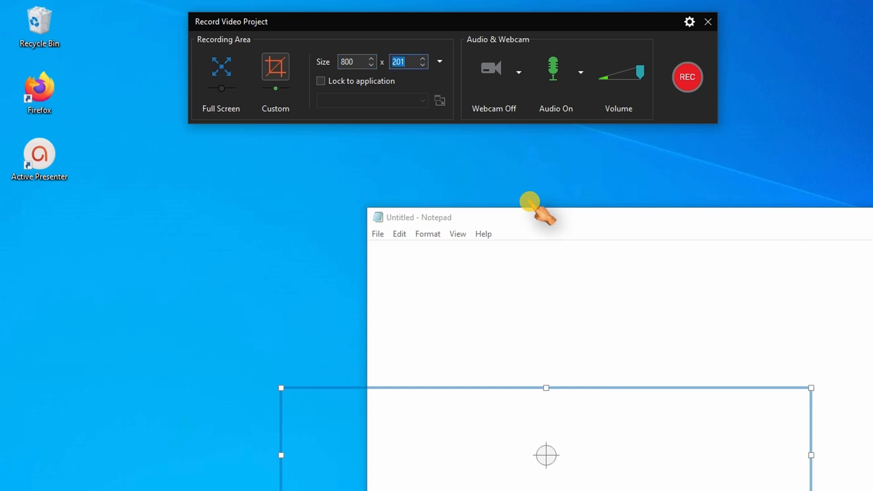
pyautogui.press('Return')
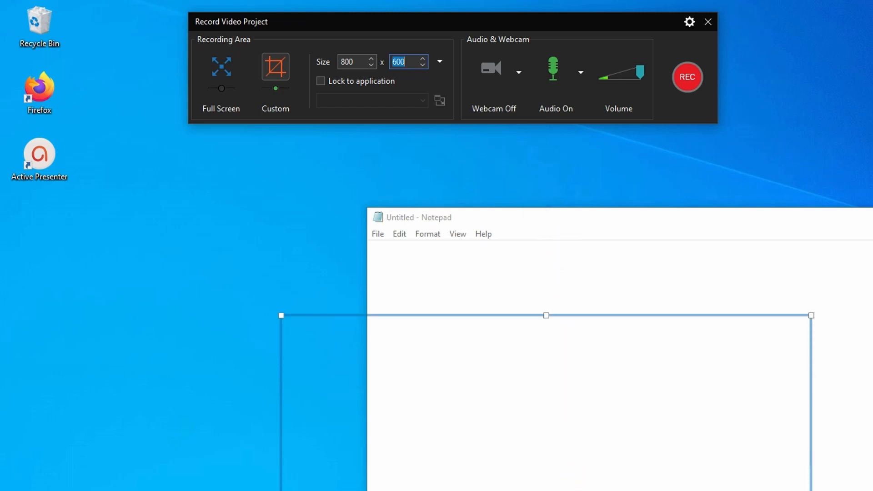
pyautogui.moveTo(553, 489); pyautogui.dragTo(609, 387)
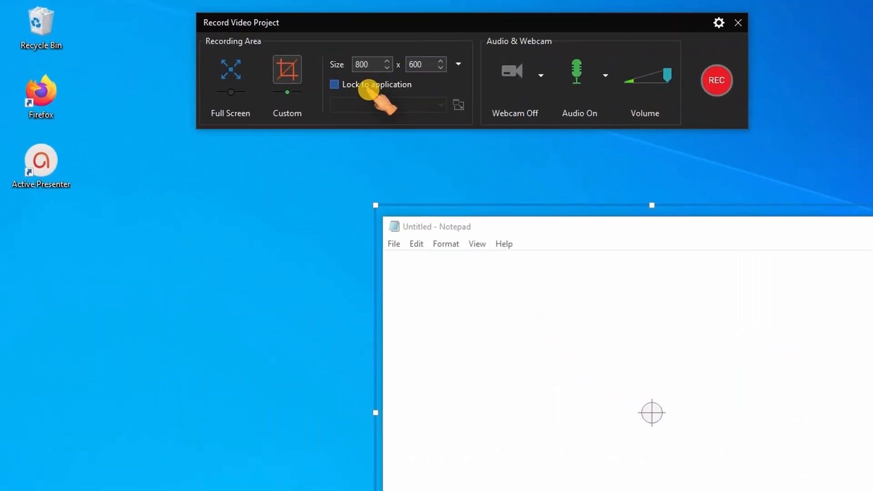
# Lock the recording area to Untitled - Notepad using Fit To Application, and shift the locked window toward the desktop's left side.
pyautogui.click(368, 89)
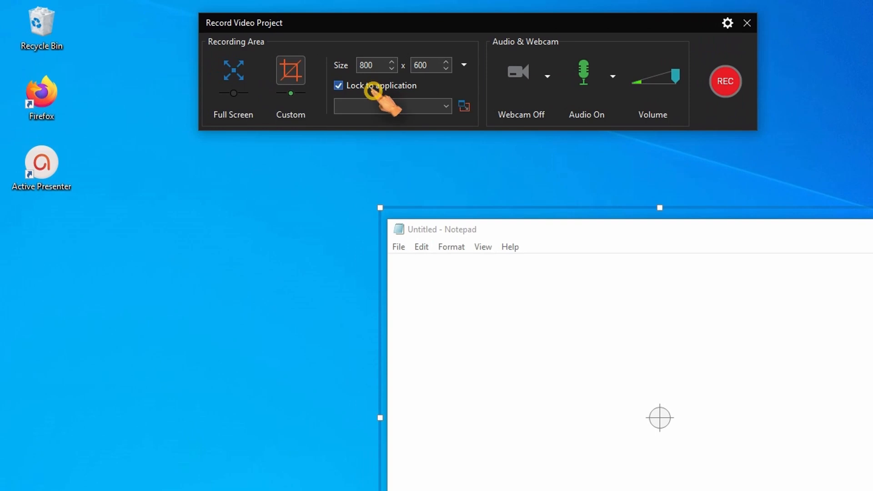
pyautogui.click(464, 109)
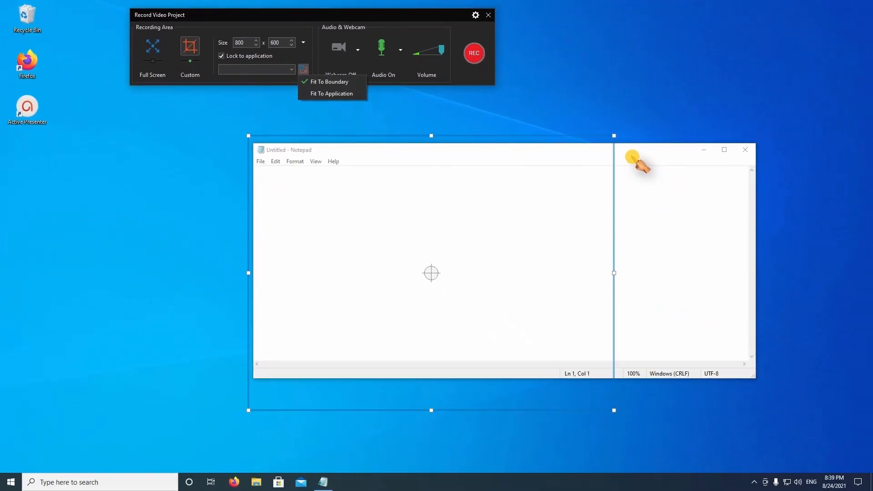
pyautogui.click(340, 93)
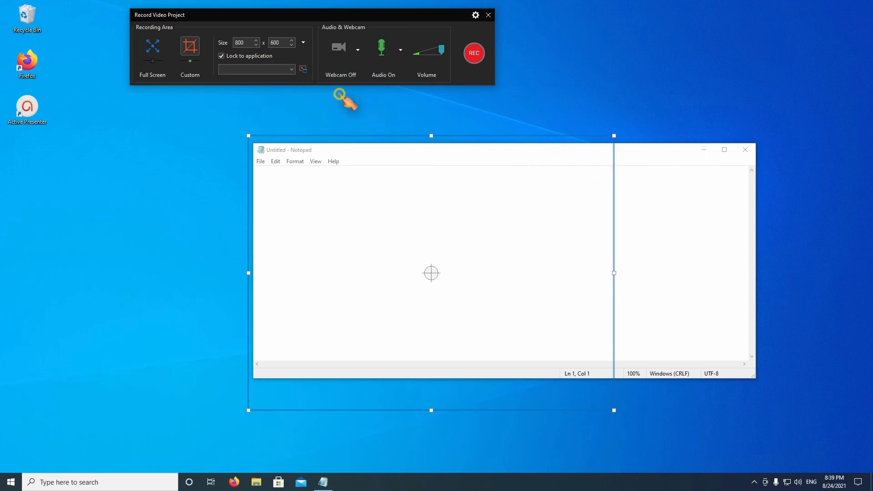
pyautogui.click(292, 71)
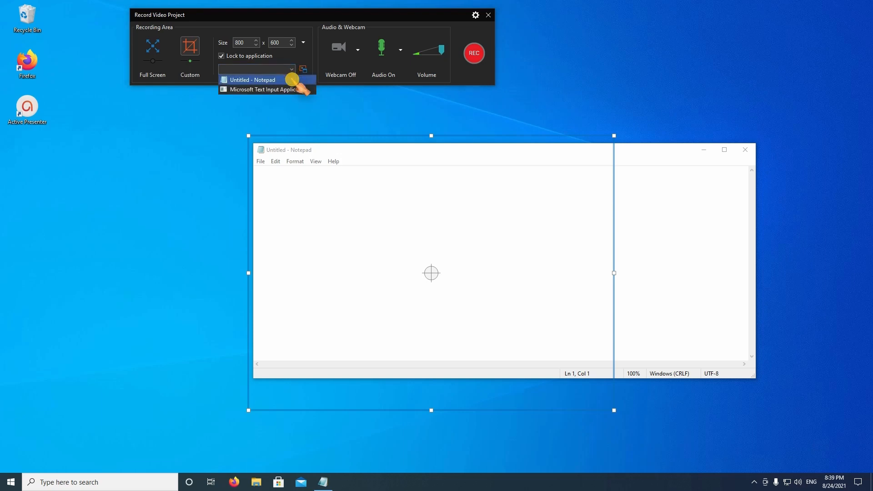
pyautogui.click(292, 80)
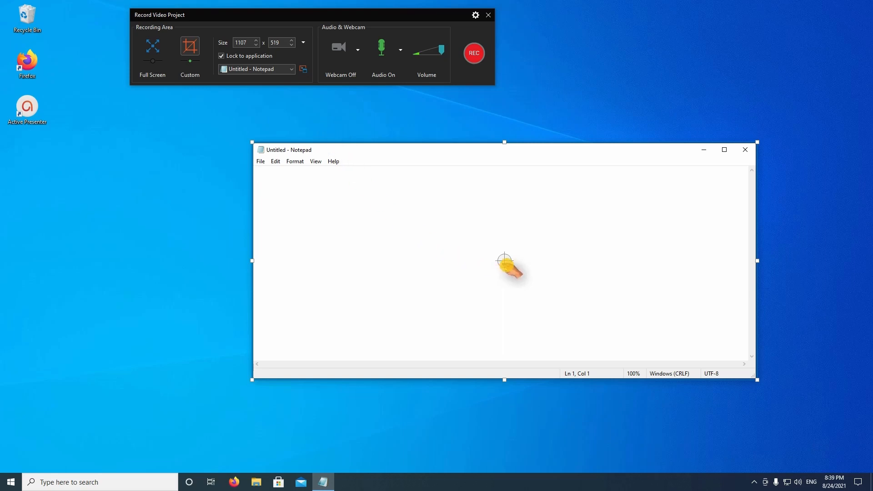
pyautogui.moveTo(505, 260); pyautogui.dragTo(371, 239)
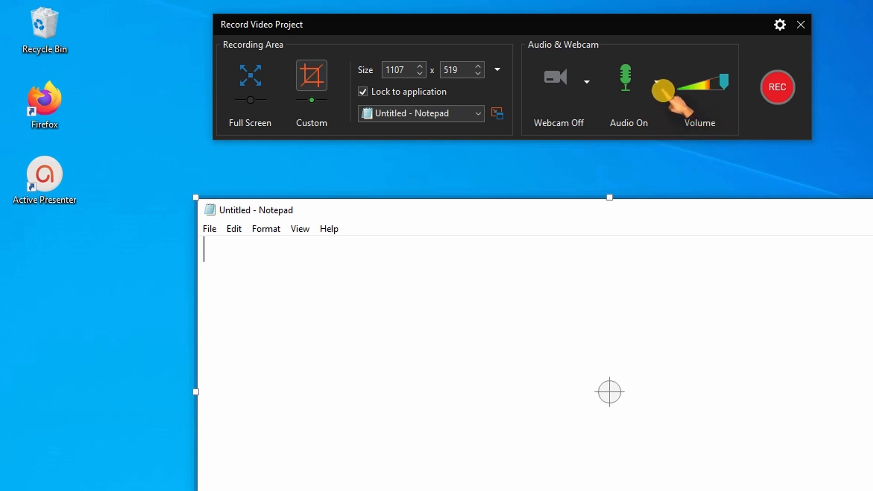
# Turn audio recording off and set the video quality to 100 in the recording settings, keeping the H.264/MPEG-4 AVC codec.
pyautogui.click(628, 88)
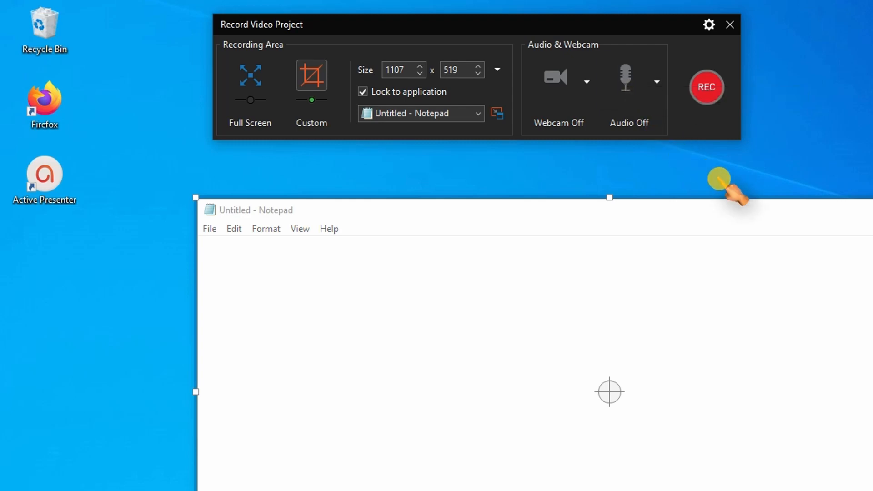
pyautogui.click(710, 26)
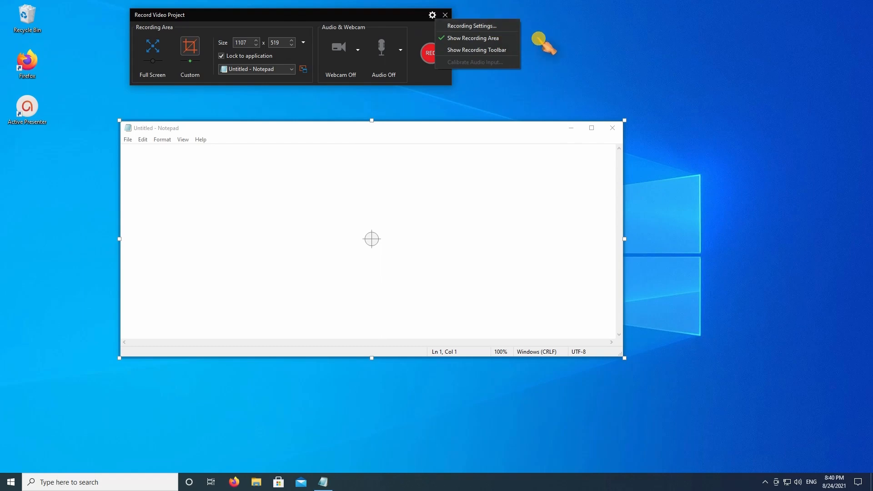
pyautogui.click(510, 31)
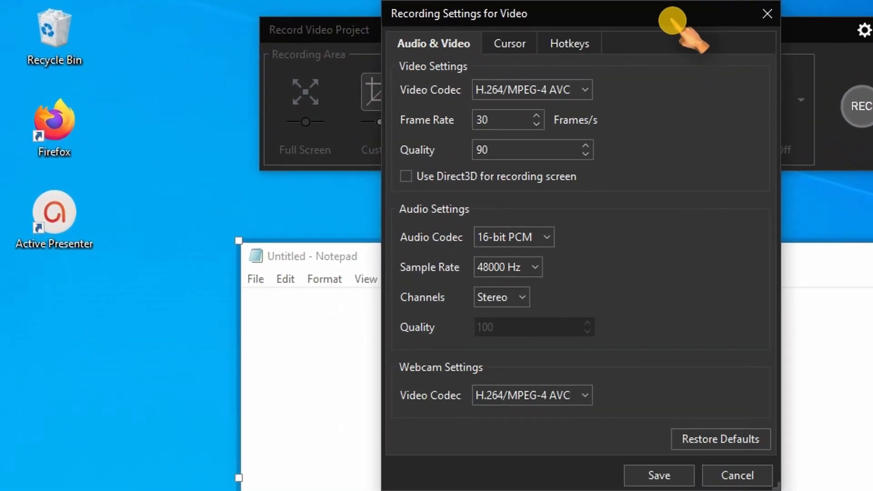
pyautogui.click(589, 89)
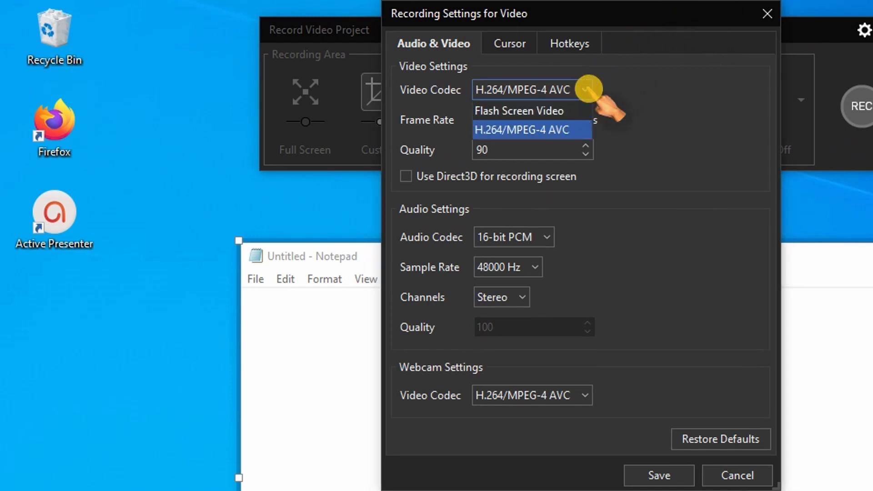
pyautogui.click(589, 89)
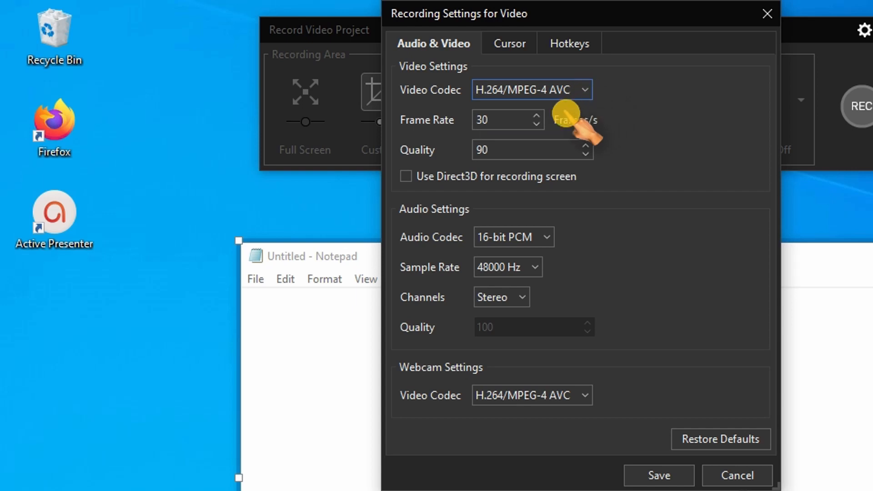
pyautogui.doubleClick(530, 149)
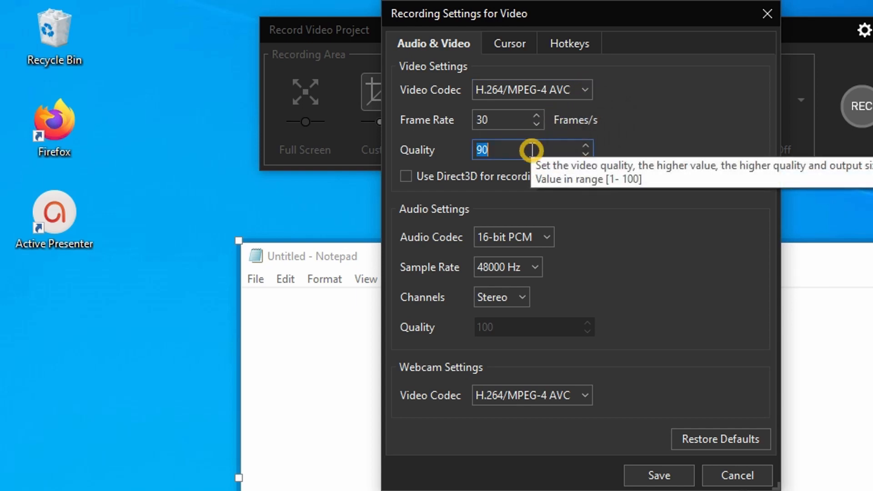
pyautogui.write('100')
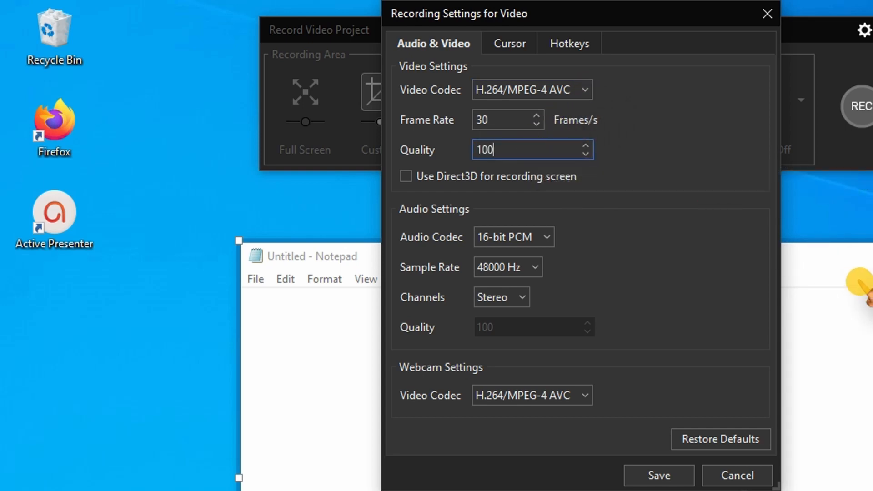
pyautogui.click(702, 247)
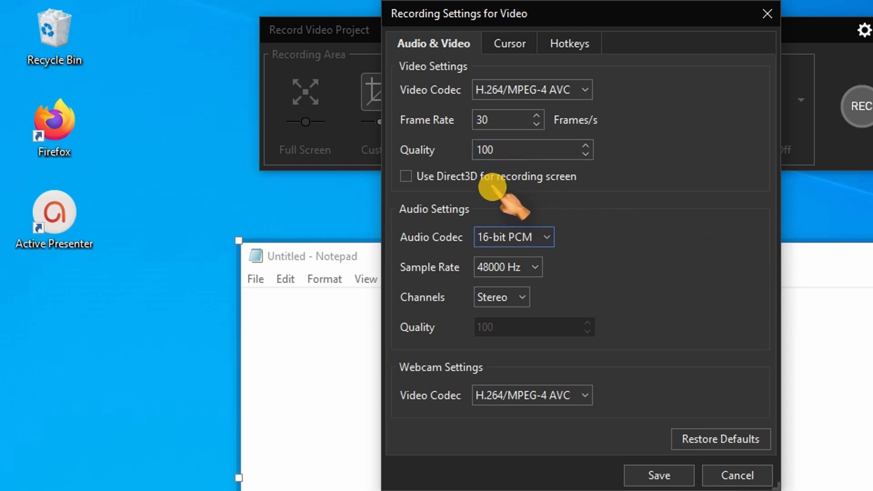
# Try the Direct3D option for recording the screen, switch it back off, and inspect the webcam video codec choices.
pyautogui.click(407, 177)
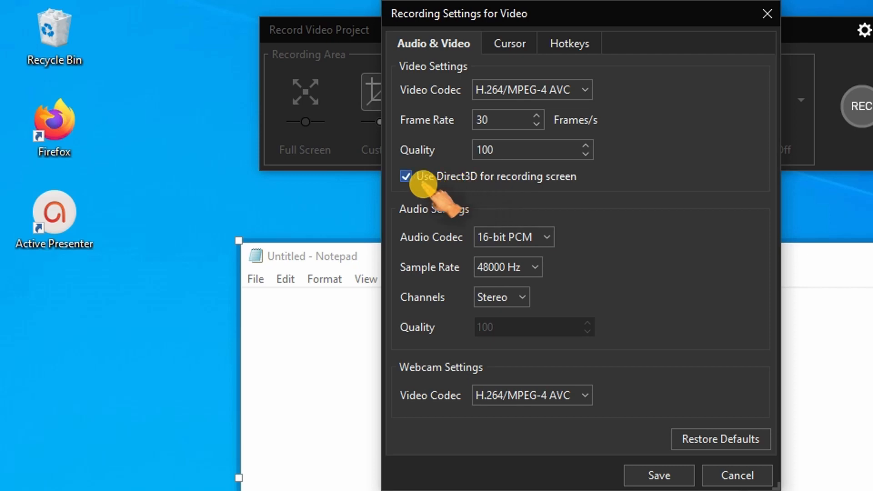
pyautogui.click(407, 178)
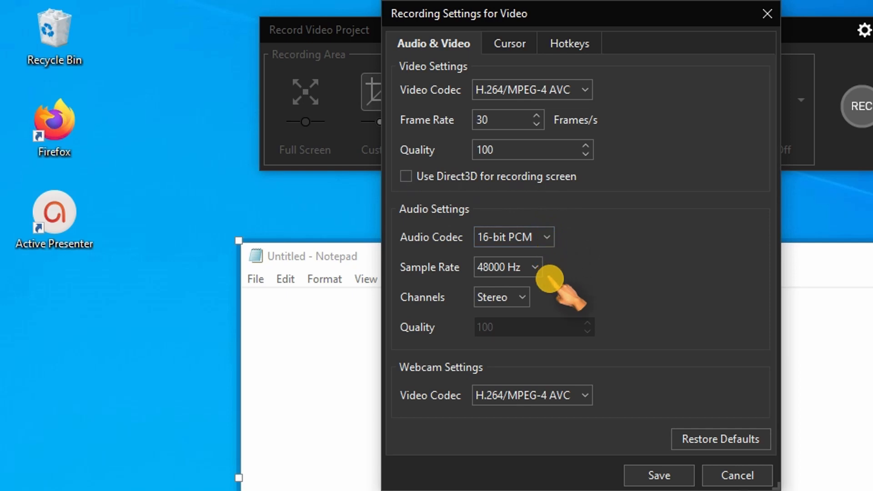
pyautogui.click(588, 398)
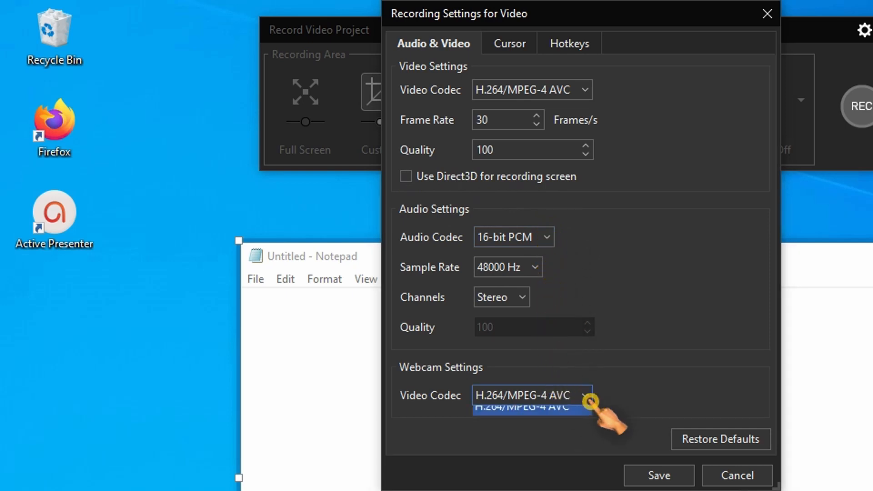
pyautogui.click(588, 398)
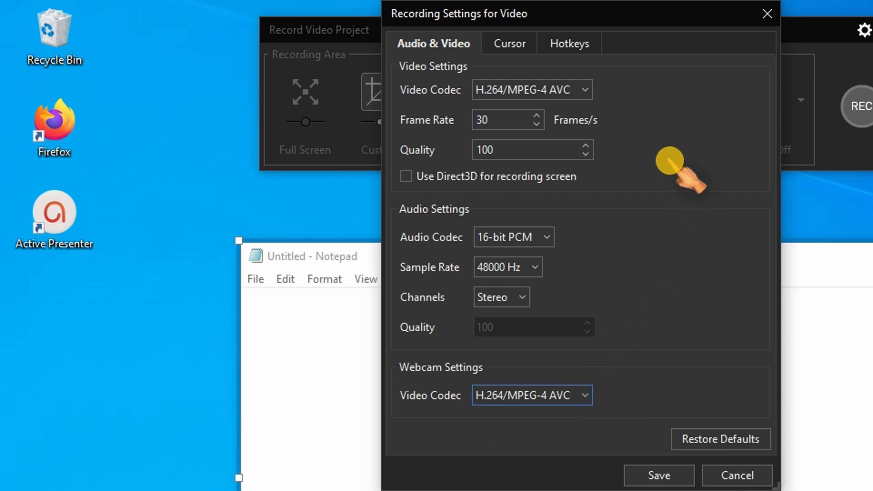
# Review the cursor and hotkey options, and save the recording settings.
pyautogui.click(526, 50)
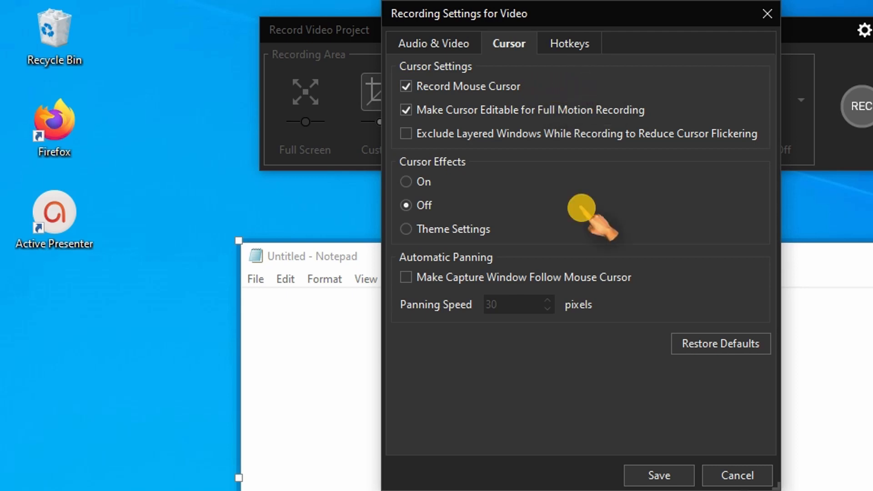
pyautogui.click(589, 51)
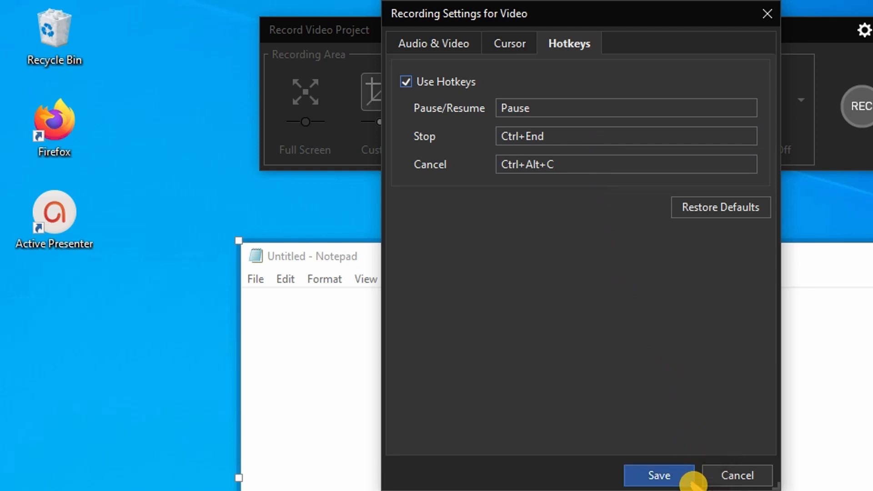
pyautogui.click(660, 475)
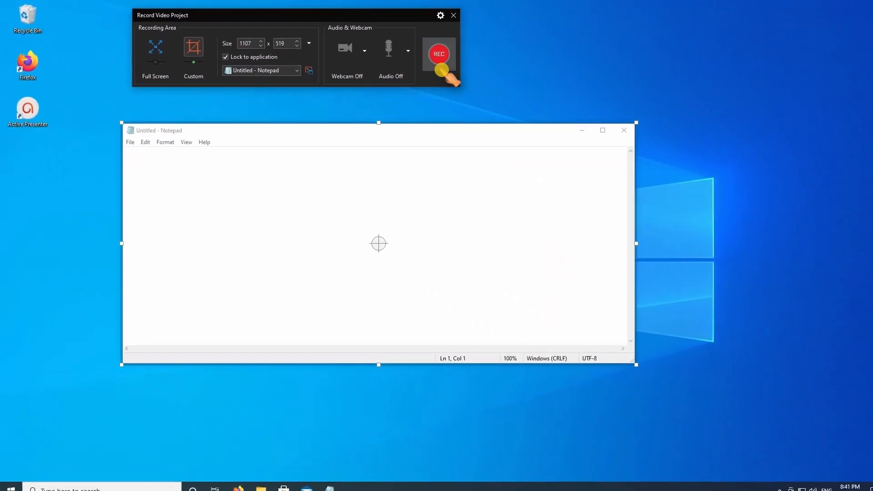
# Record the Notepad window while writing "Hello YouTube," and "how are you?" in it, and stop the recording.
pyautogui.click(860, 106)
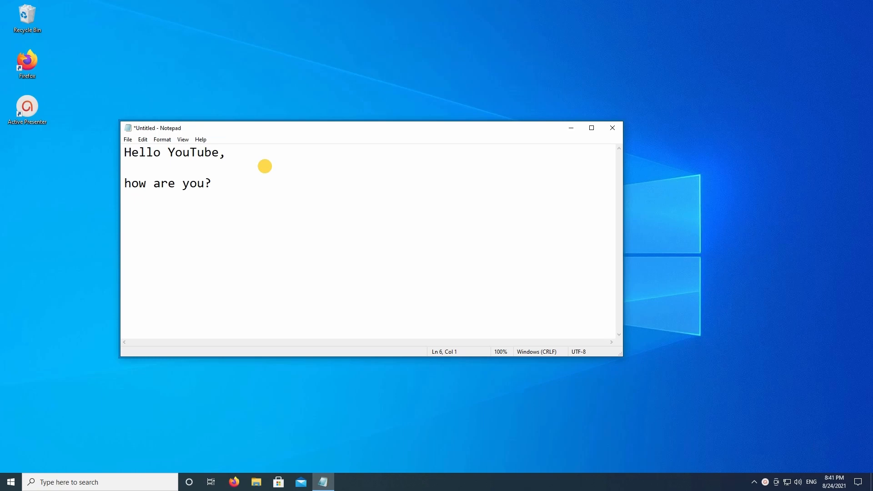
pyautogui.hotkey('ctrl', 'End')
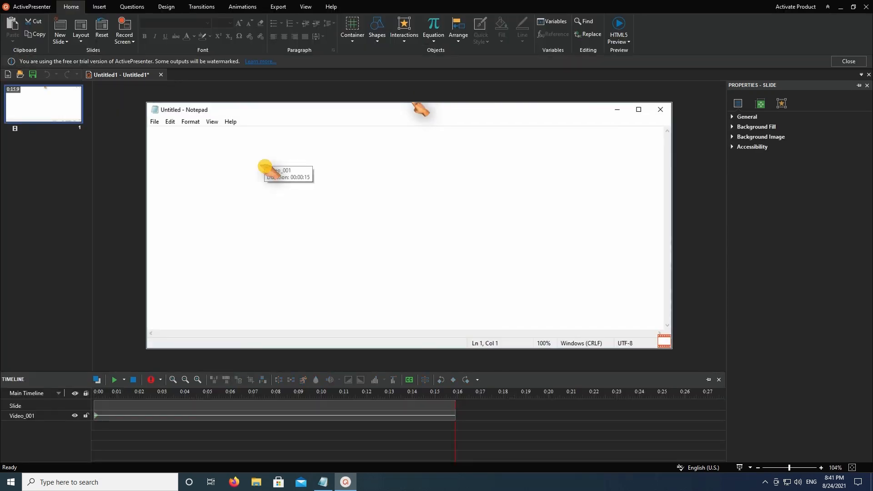
# Return the timeline playhead to the start of the recorded video.
pyautogui.click(399, 394)
pyautogui.moveTo(393, 398); pyautogui.dragTo(91, 392)
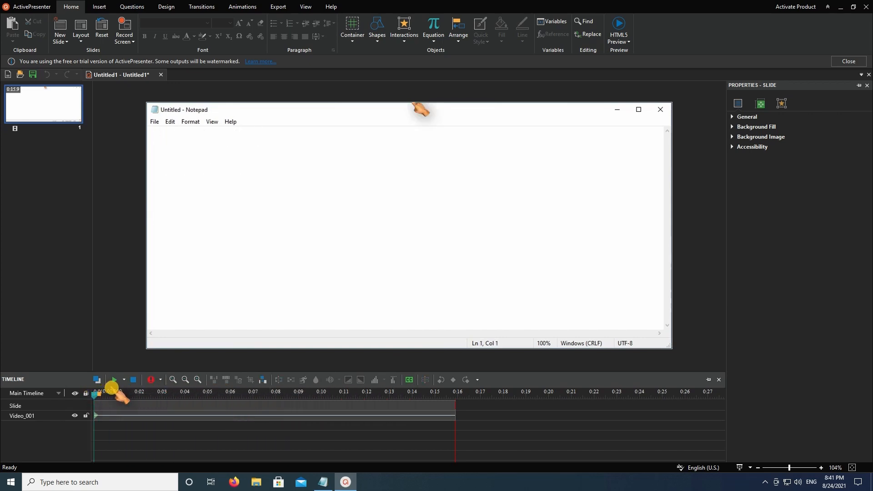
# Play the recording, delete the timeline range from about 0:04.2 to 0:07, and play across the cut.
pyautogui.click(114, 381)
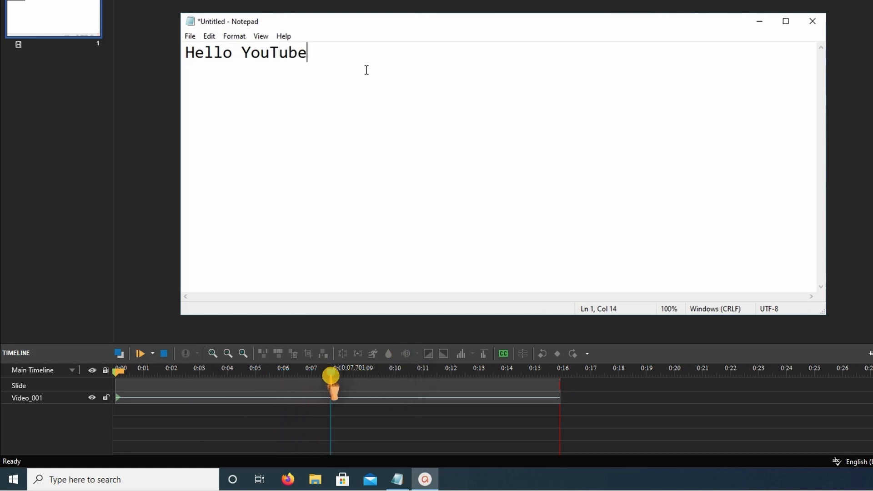
pyautogui.moveTo(332, 384); pyautogui.dragTo(317, 380)
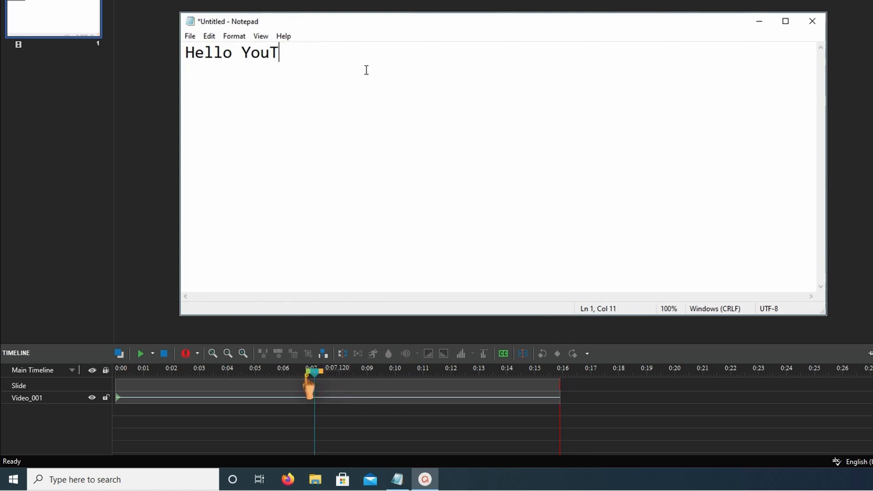
pyautogui.moveTo(307, 374); pyautogui.dragTo(248, 378)
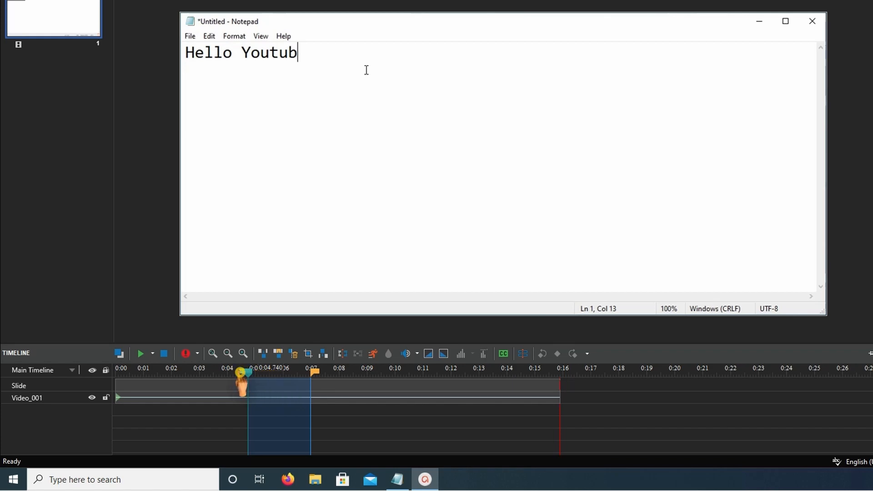
pyautogui.moveTo(241, 374); pyautogui.dragTo(334, 382)
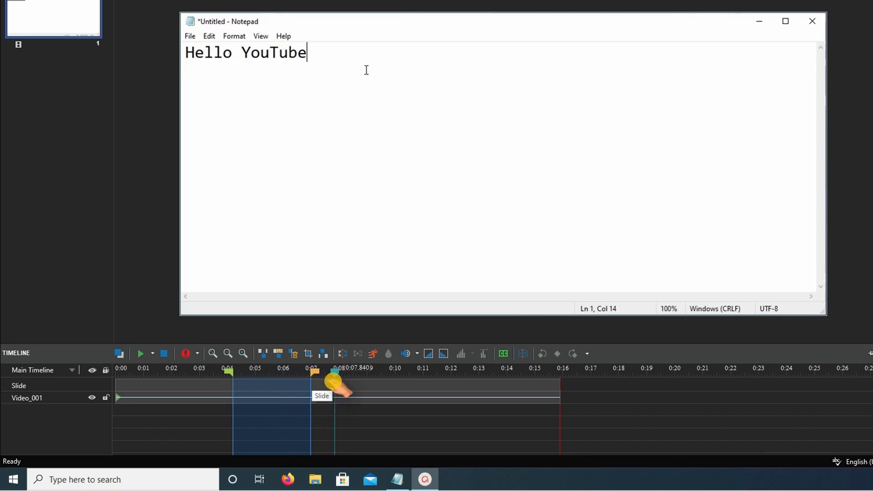
pyautogui.click(299, 362)
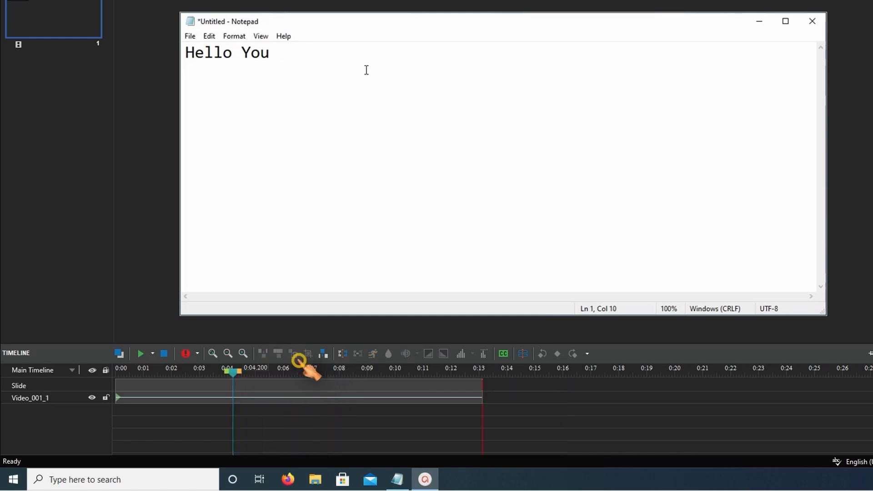
pyautogui.click(213, 371)
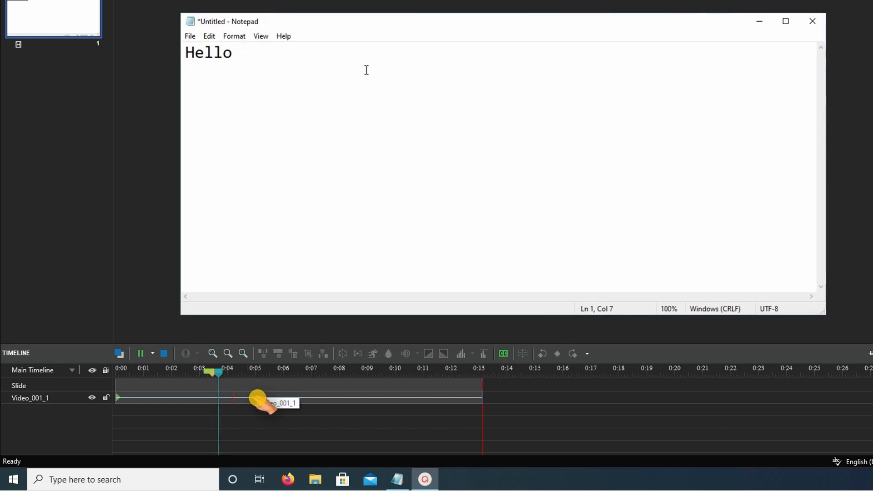
pyautogui.press('space')
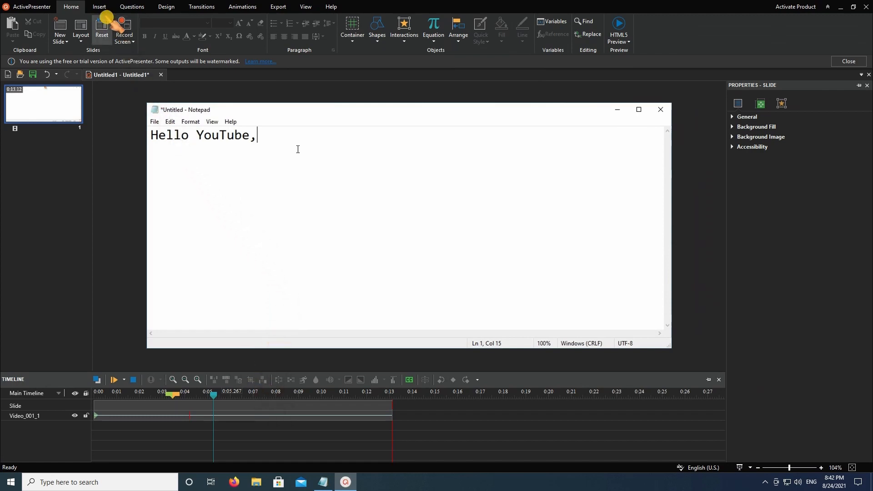
# Draw a diagonal arrow at about 0:03.46 pointing up to the maximize button of the recorded Notepad window.
pyautogui.click(99, 6)
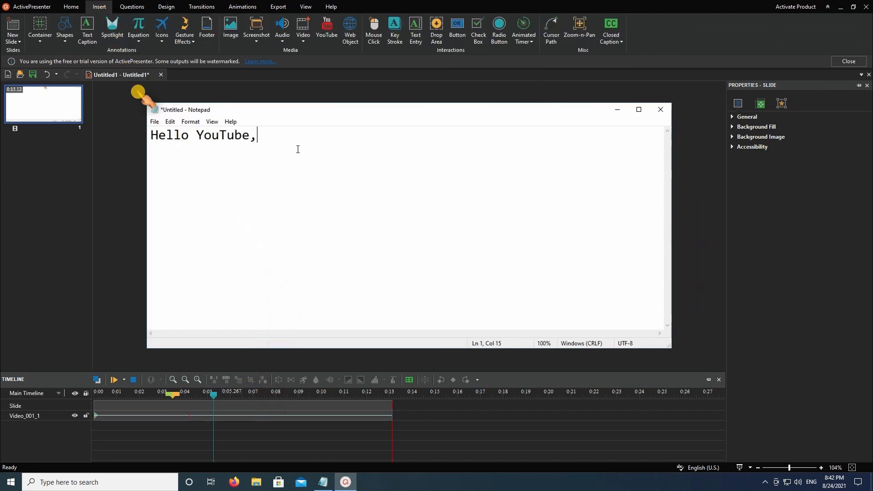
pyautogui.click(67, 41)
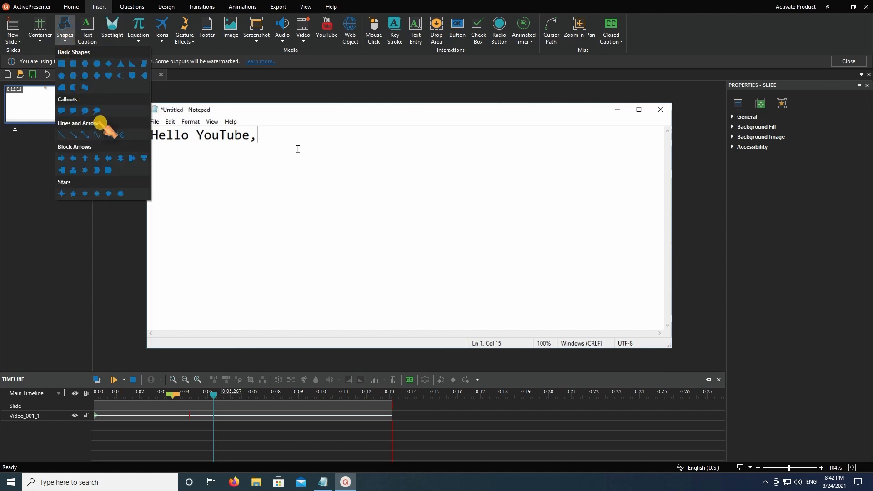
pyautogui.click(73, 134)
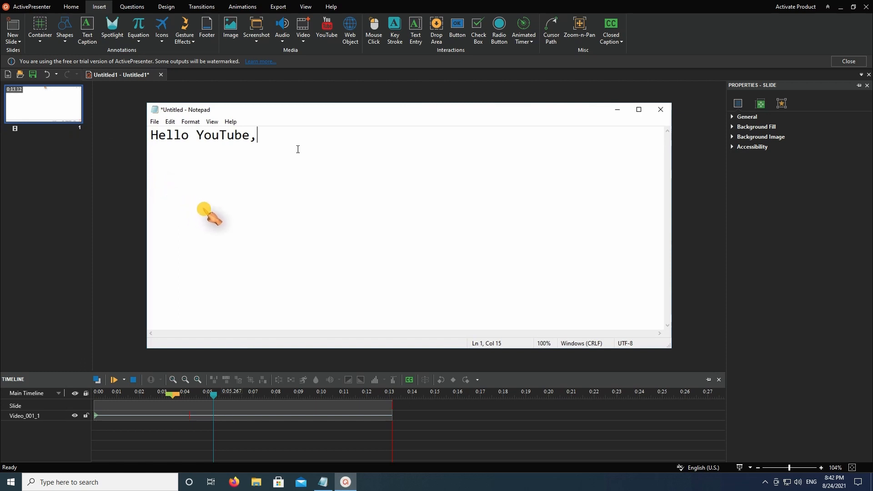
pyautogui.press('Escape')
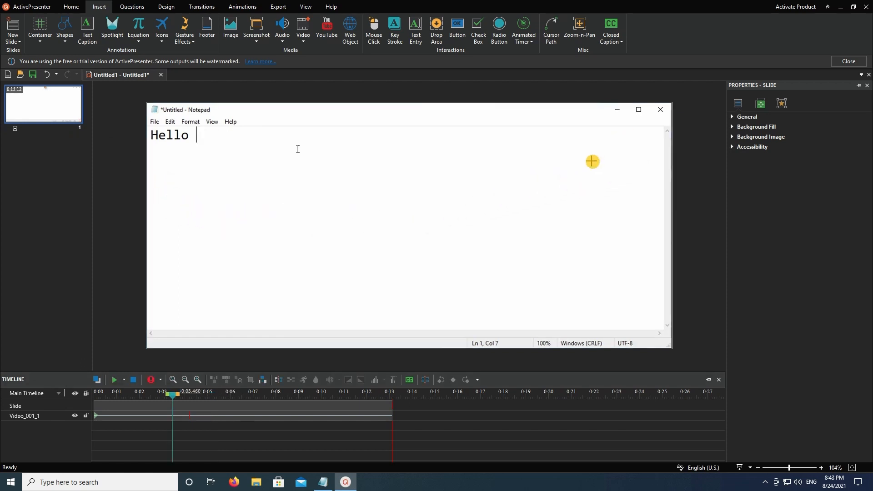
pyautogui.moveTo(636, 119); pyautogui.dragTo(636, 119)
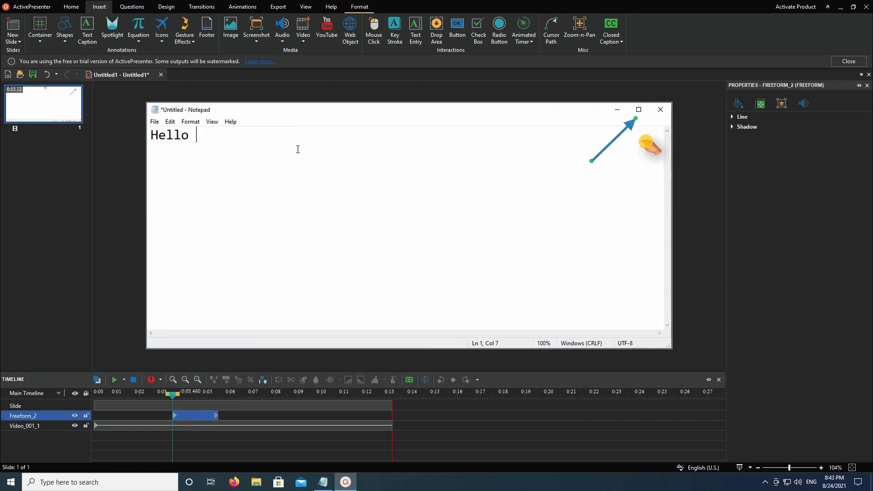
# Change the arrow's line color to the standard red.
pyautogui.click(733, 118)
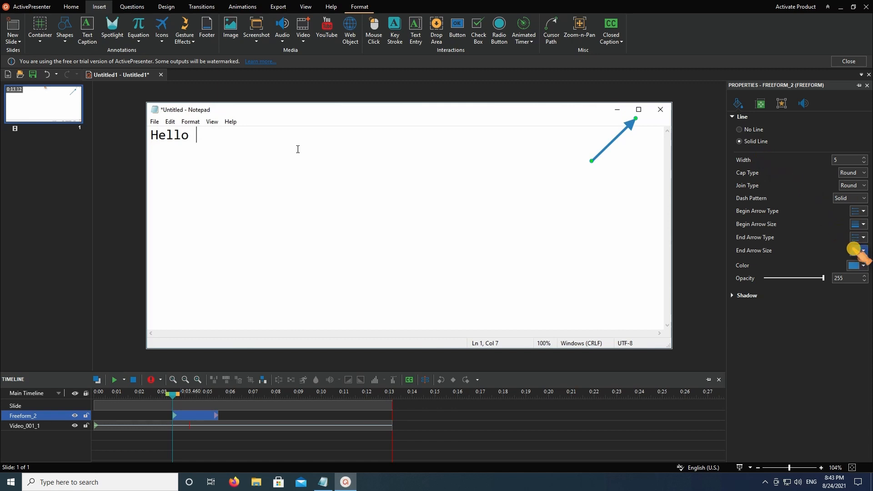
pyautogui.click(863, 265)
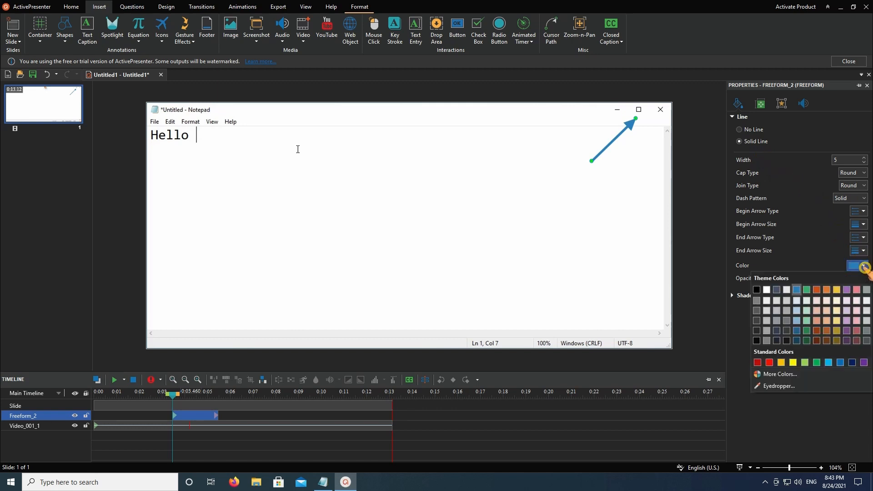
pyautogui.click(770, 362)
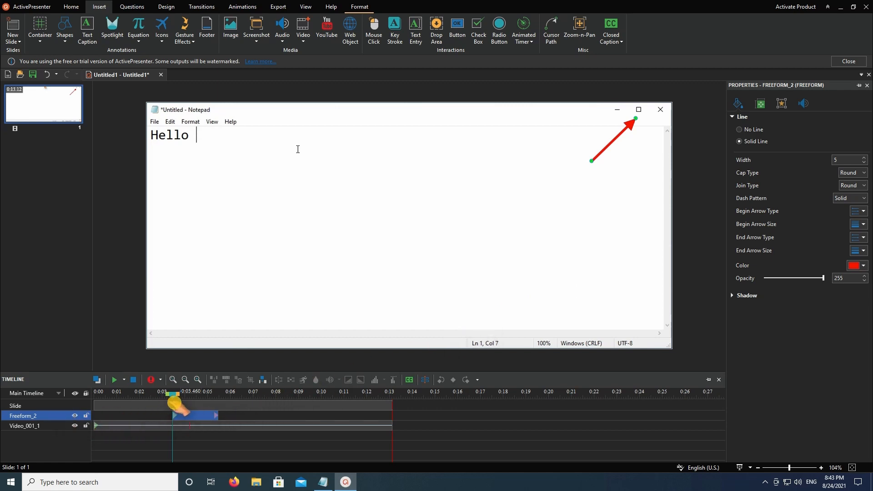
# Move the playhead back to about 0:02.16 and play the video to preview the arrow annotation.
pyautogui.moveTo(170, 400); pyautogui.dragTo(143, 402)
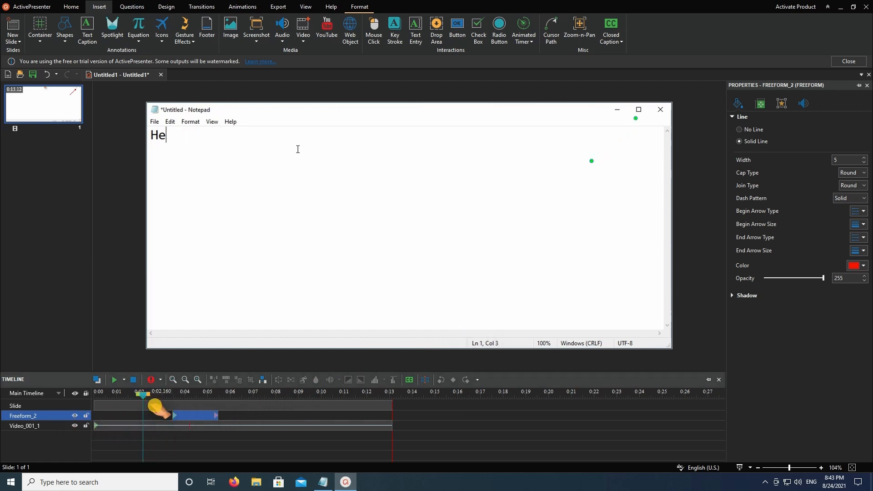
pyautogui.click(190, 438)
pyautogui.press('space')
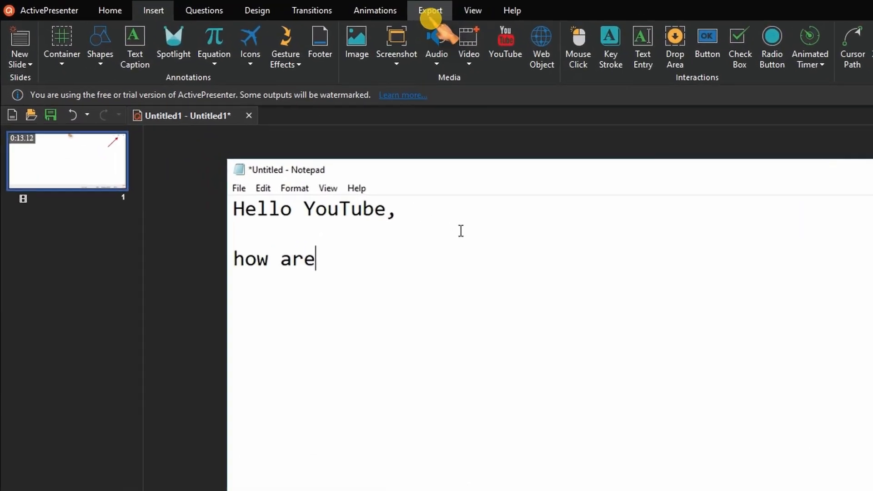
# Start a video export and set the output file to screenrec.mp4 on the Desktop.
pyautogui.click(298, 7)
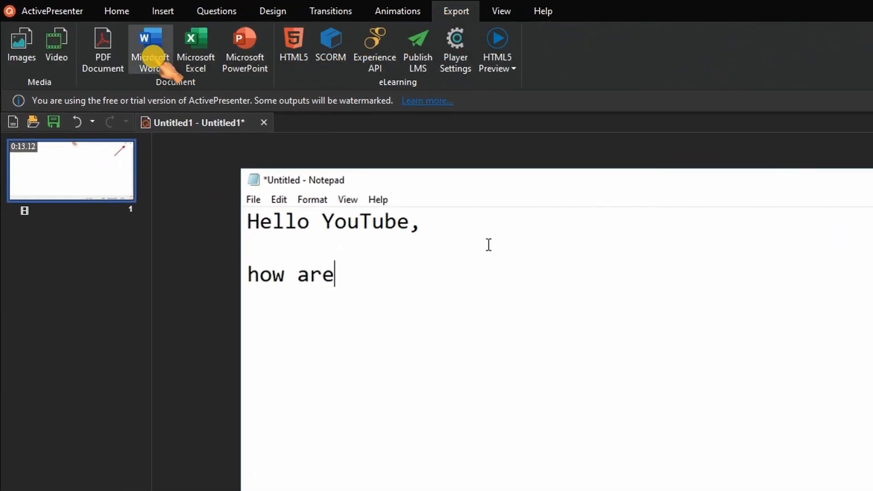
pyautogui.click(66, 59)
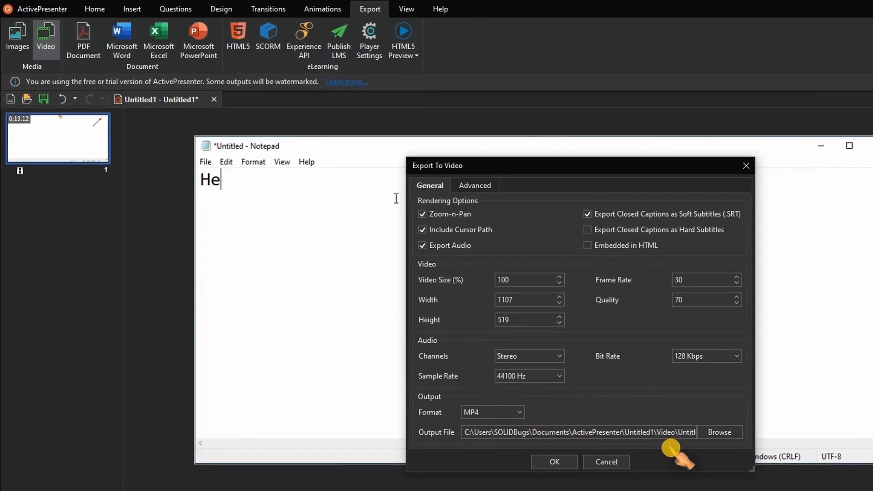
pyautogui.click(726, 433)
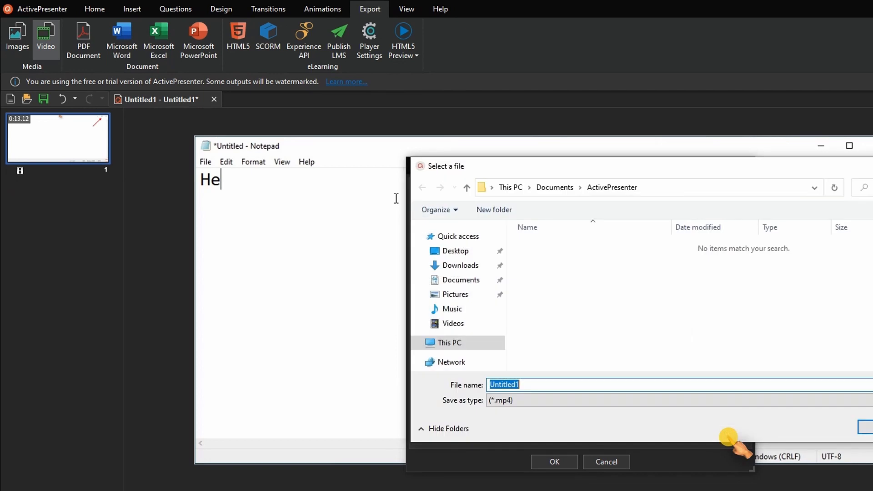
pyautogui.click(456, 251)
pyautogui.doubleClick(603, 387)
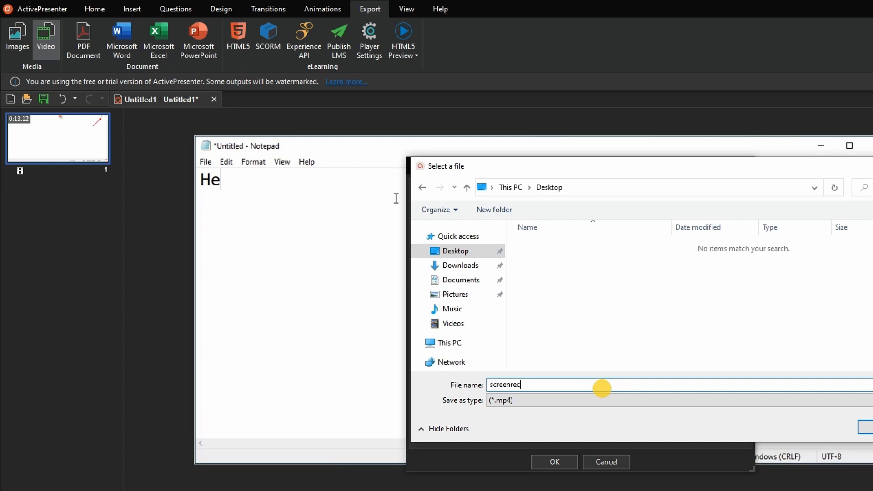
pyautogui.write('screenrec')
pyautogui.click(865, 428)
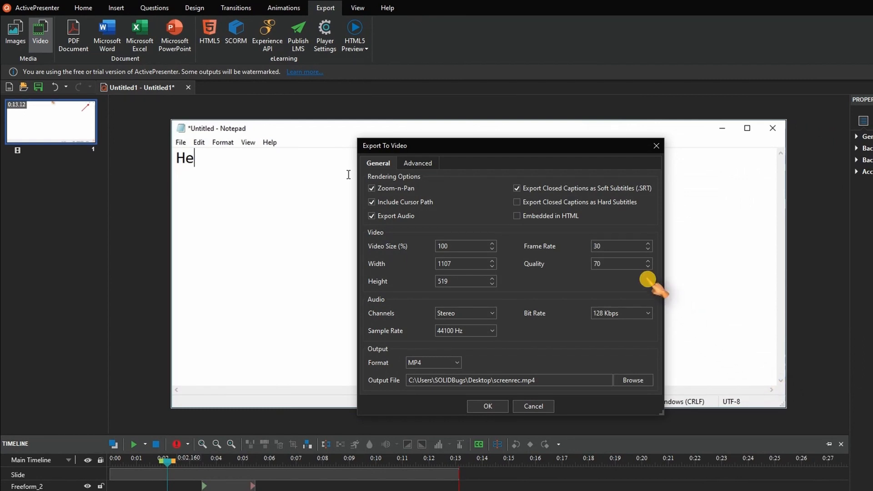
# Set the export video quality to 100 and review the output formats, keeping MP4.
pyautogui.doubleClick(629, 265)
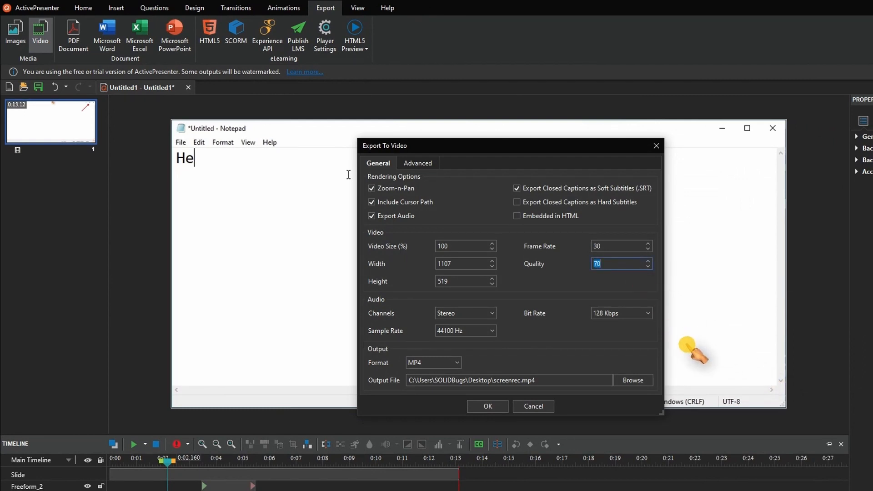
pyautogui.write('100')
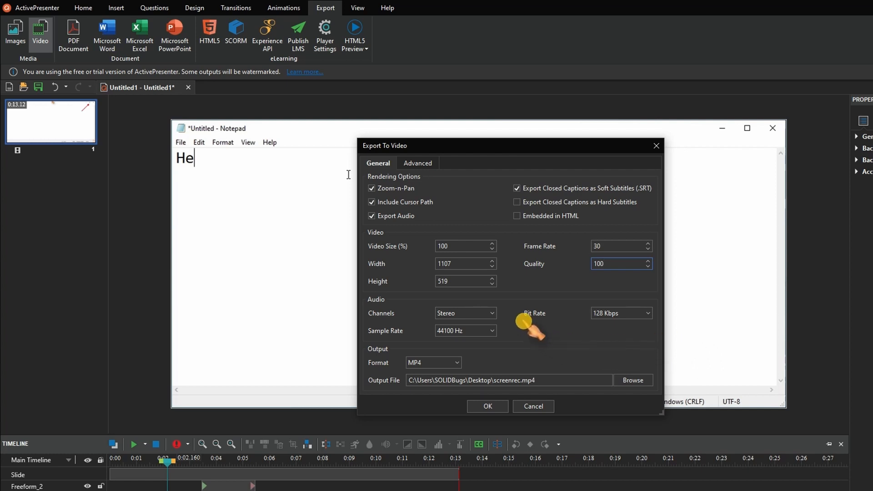
pyautogui.click(457, 363)
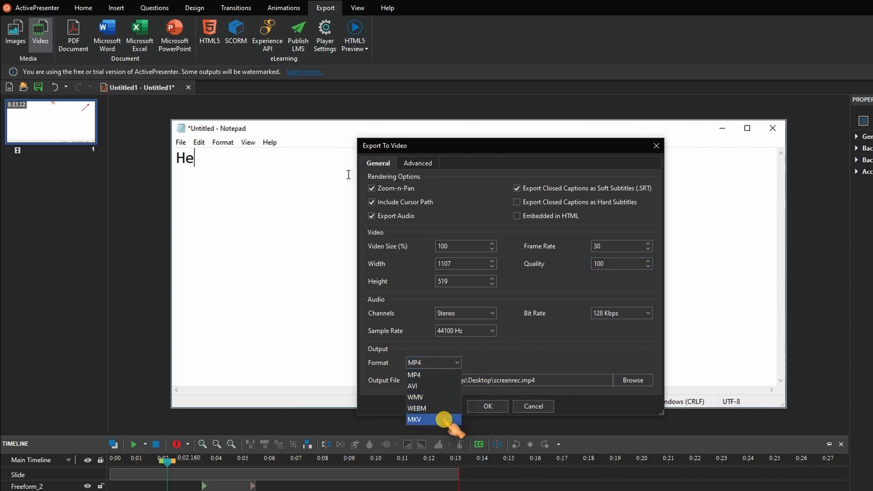
pyautogui.click(510, 364)
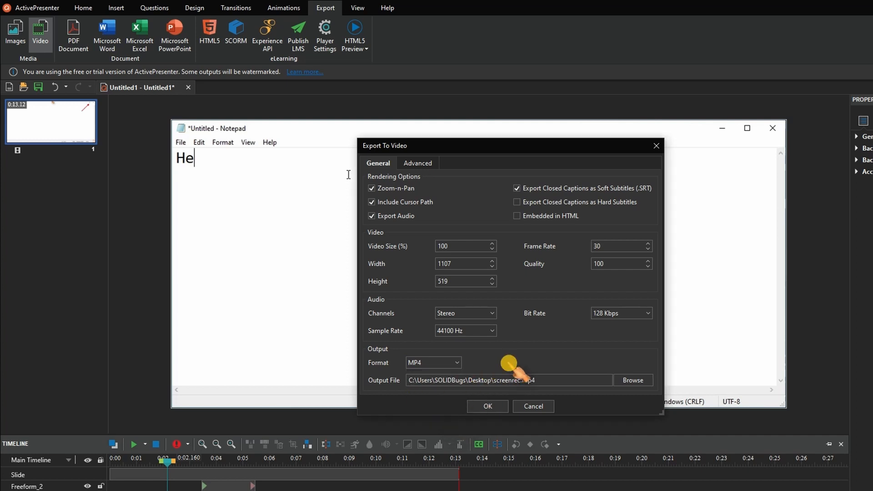
# Check the advanced thumbnail options, export the video, and open the folder containing the output file.
pyautogui.click(432, 168)
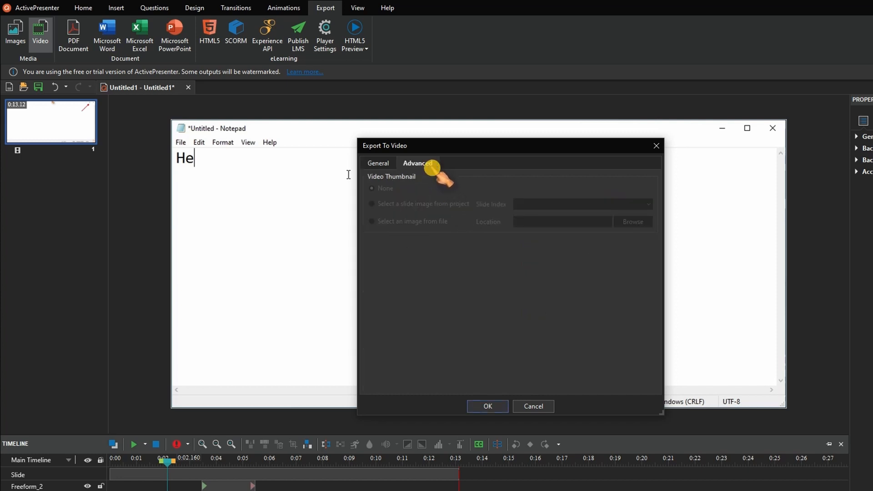
pyautogui.click(501, 409)
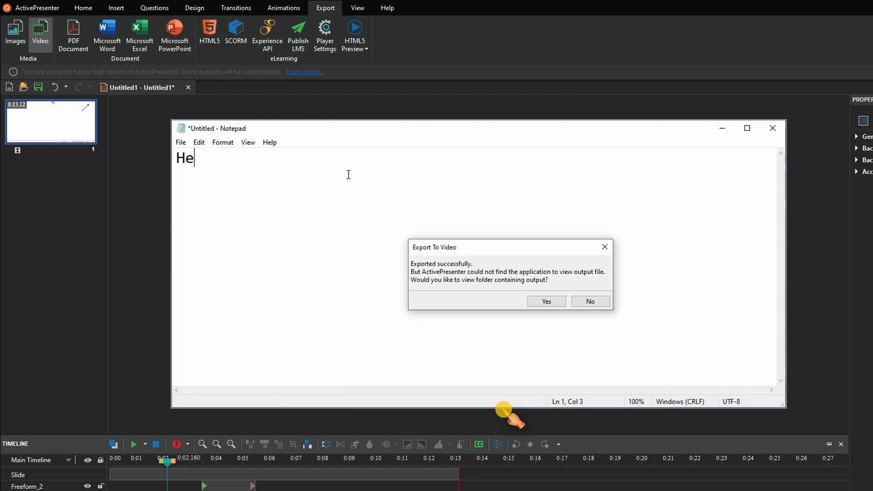
pyautogui.click(555, 302)
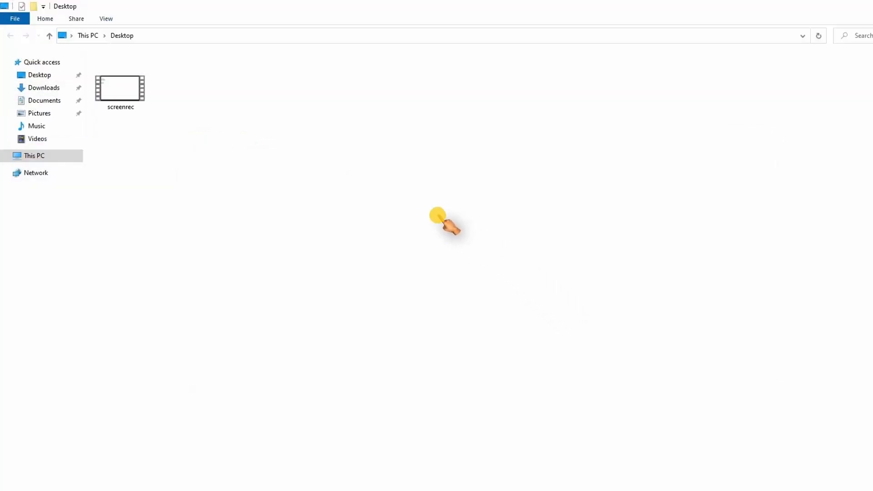